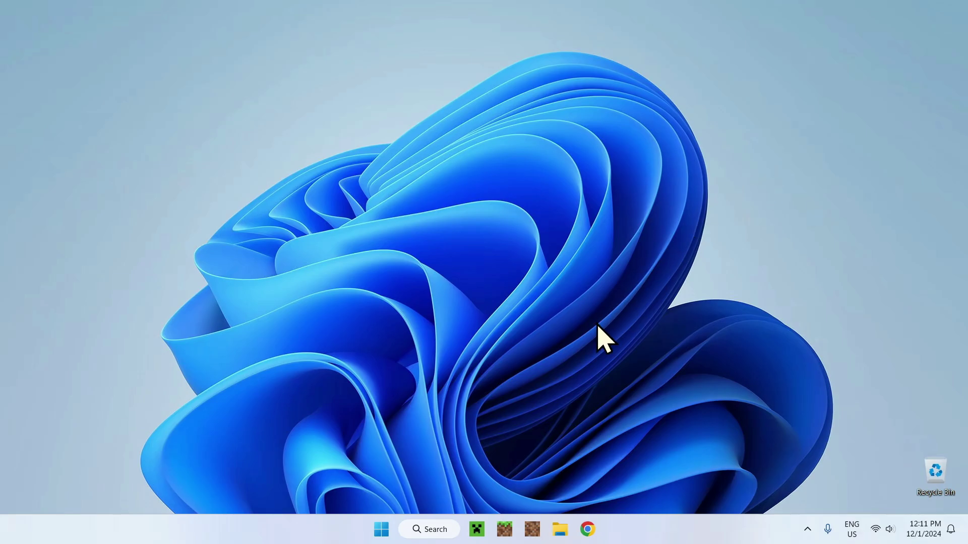
Step: Launch Chrome and search Google for 'OptiFabric Modrinth'
click(587, 527)
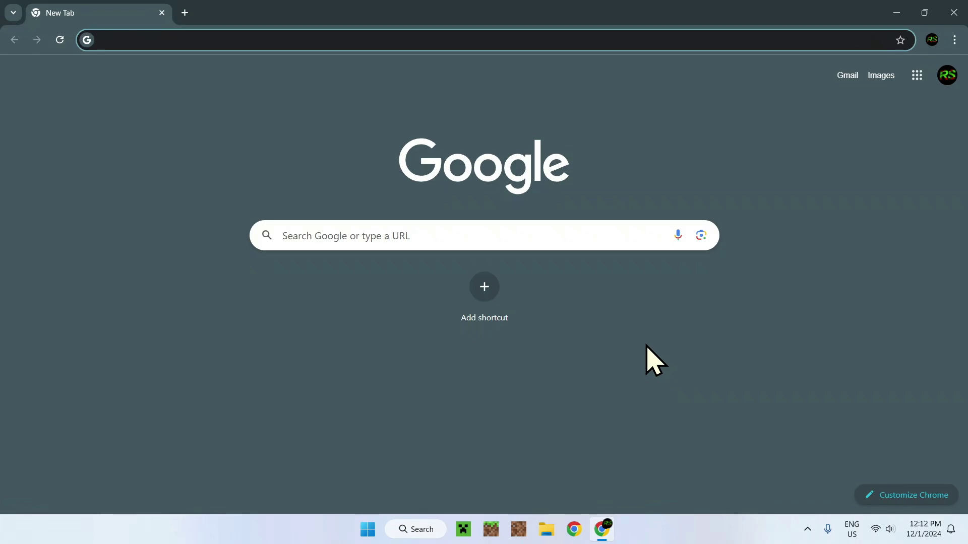
click(594, 235)
text(O)
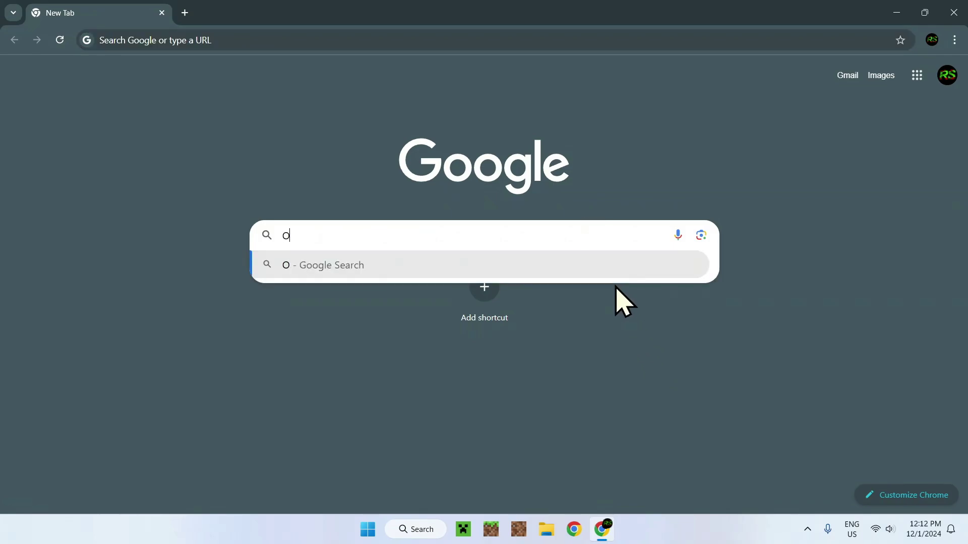
text(ptiFabr)
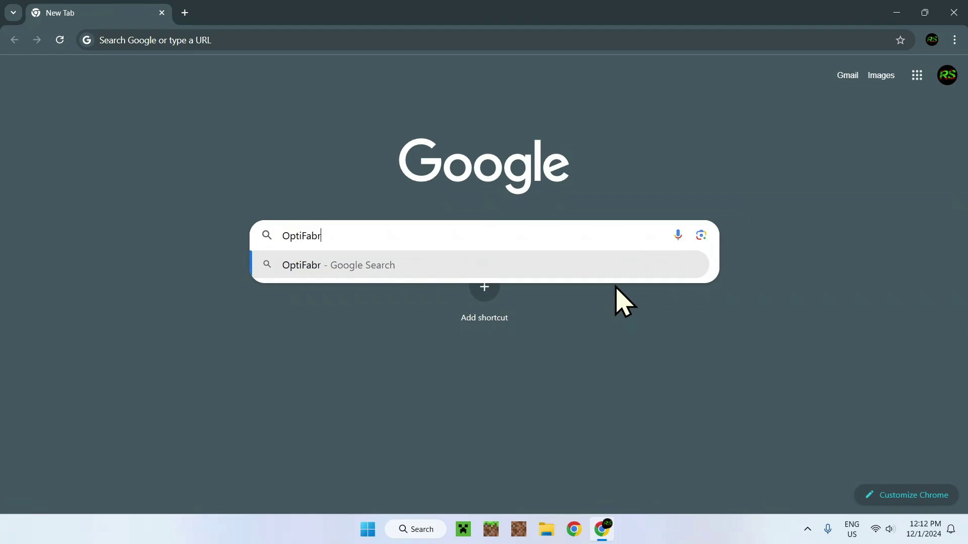
text(ic Modrinth)
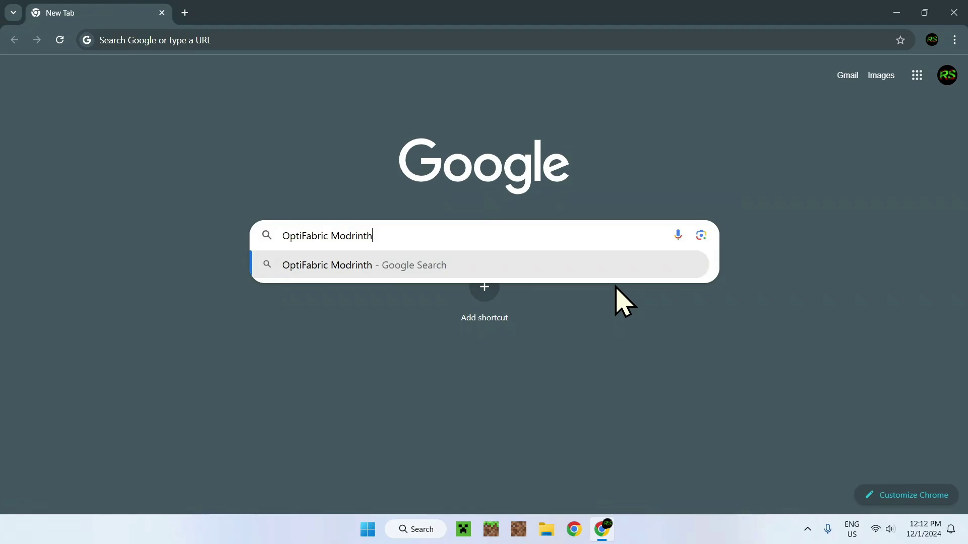
key(Return)
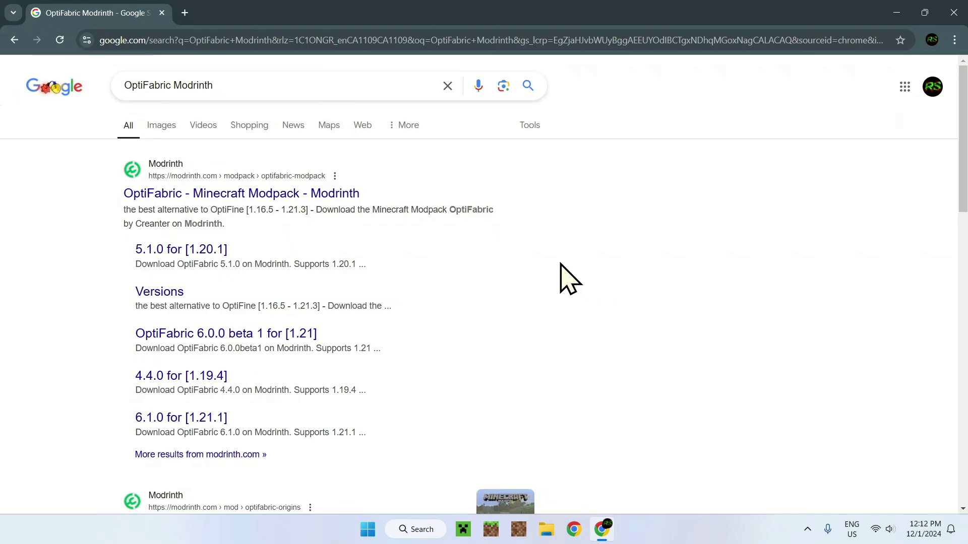
Step: Open the OptiFabric modpack result on Modrinth, then add a new blank tab
click(219, 198)
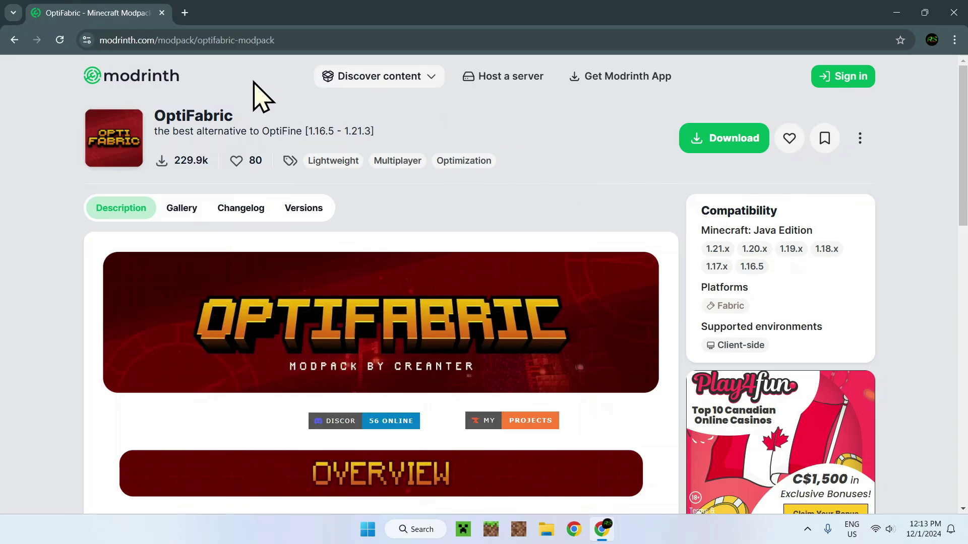
click(184, 12)
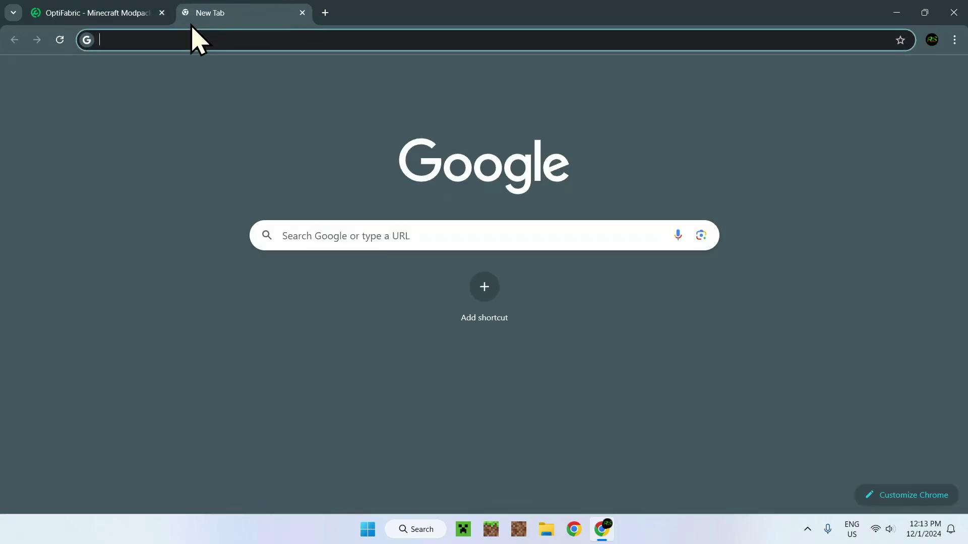
Step: Search Google for 'Modrinth Pack to Zip' and open the Modrinth Pack to Zip Converter result
click(322, 233)
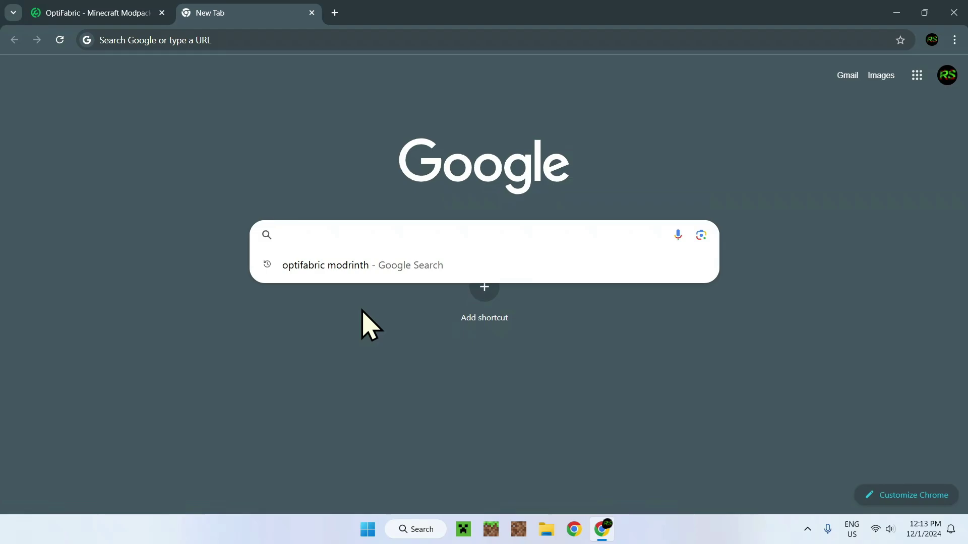
text(Modrinth)
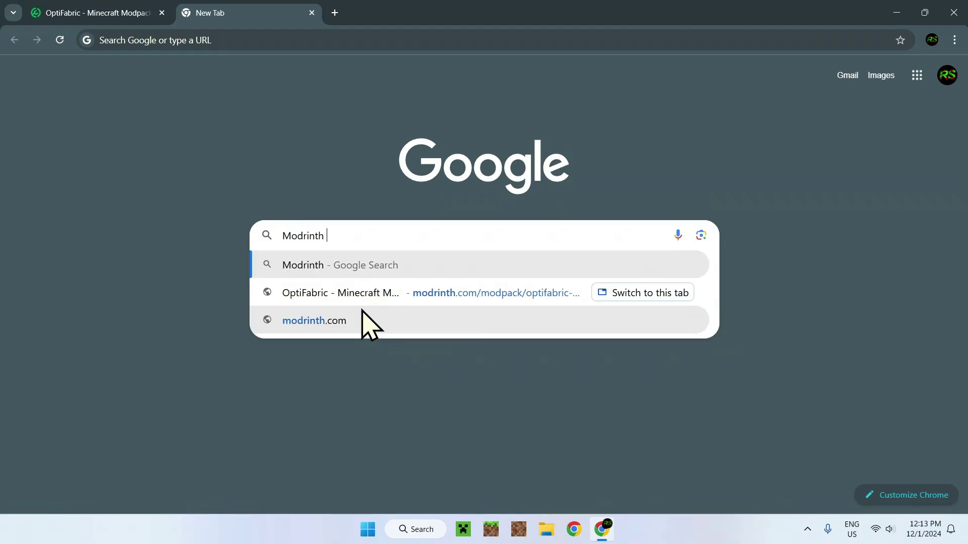
text( Pack to)
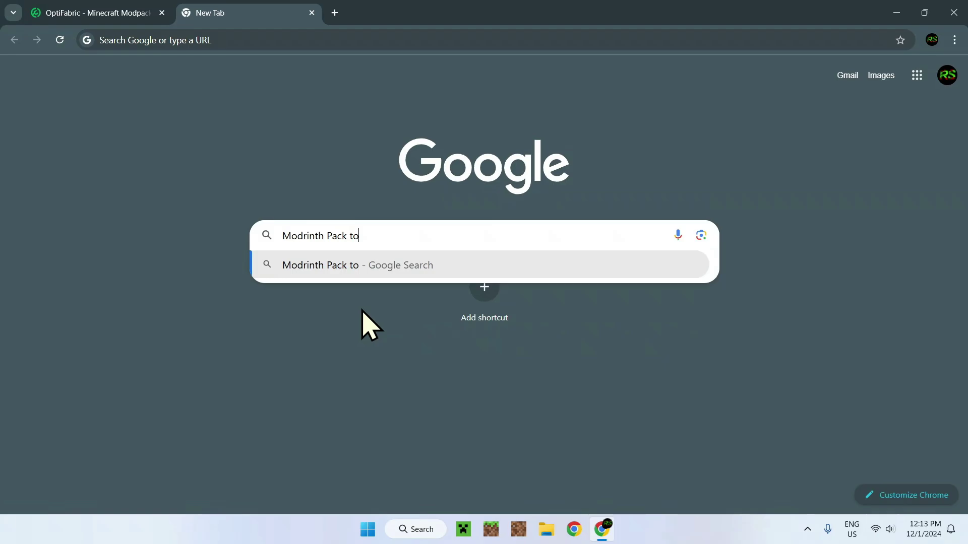
text( Zip)
key(Return)
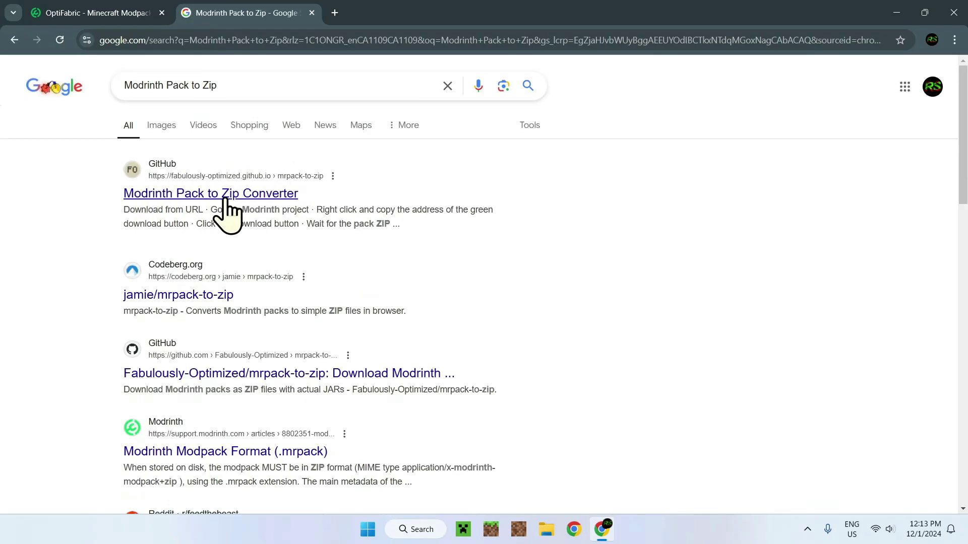
click(196, 193)
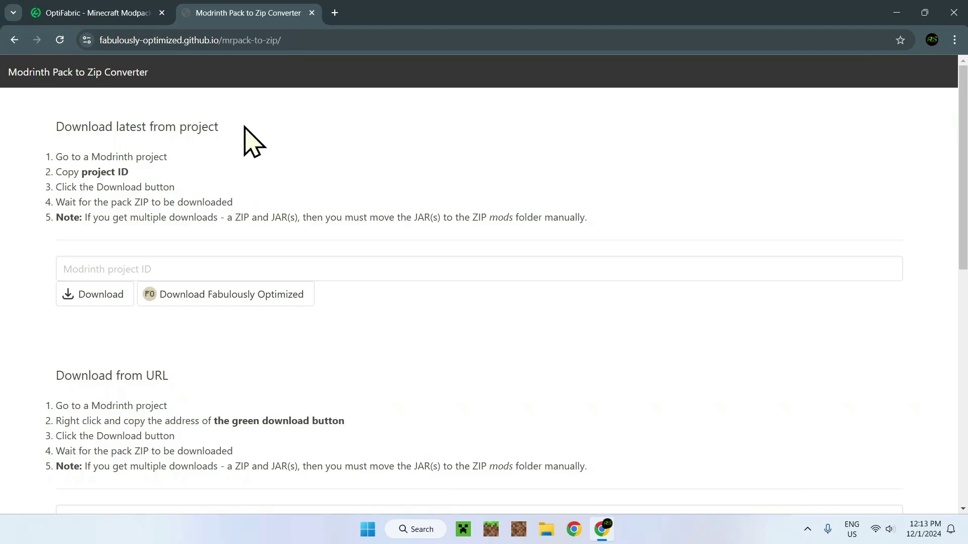
scroll(368, 143, down, 4)
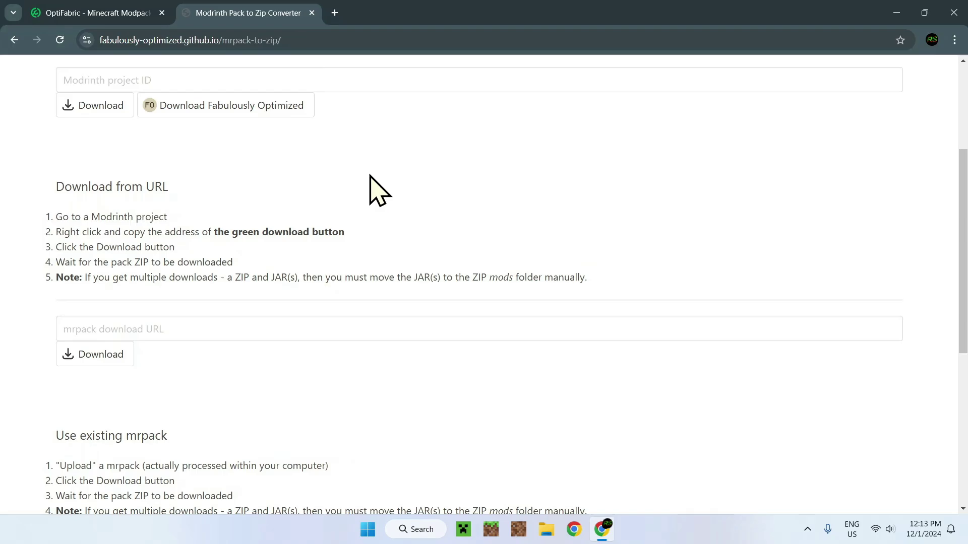
scroll(370, 175, down, 5)
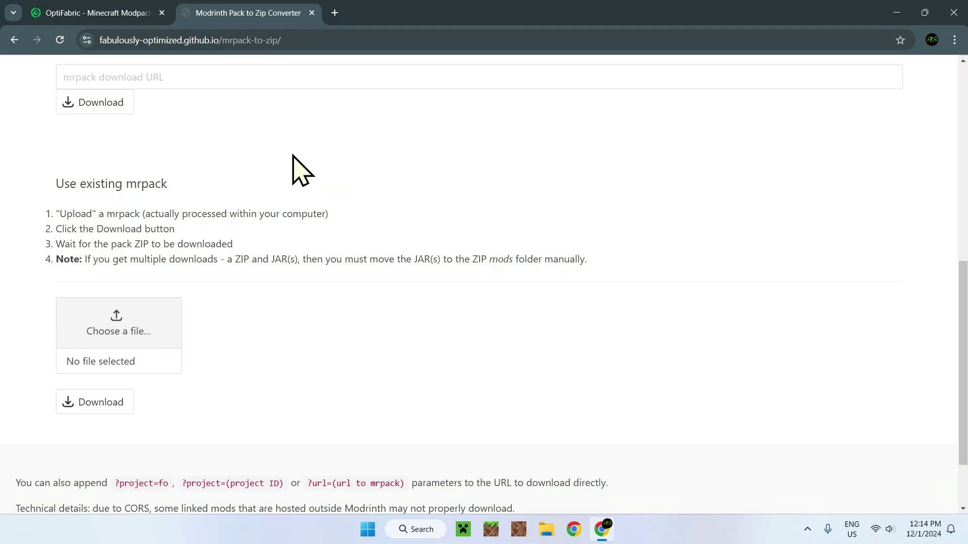
scroll(301, 170, up, 9)
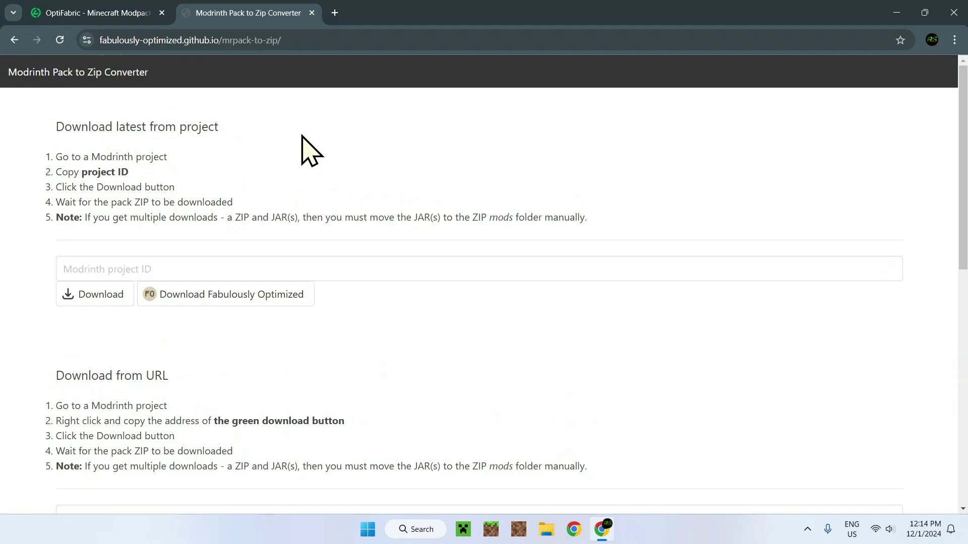
Step: Open OptiFabric's 6.3.0-beta-3 version page from the Versions list, then return to the converter
click(89, 15)
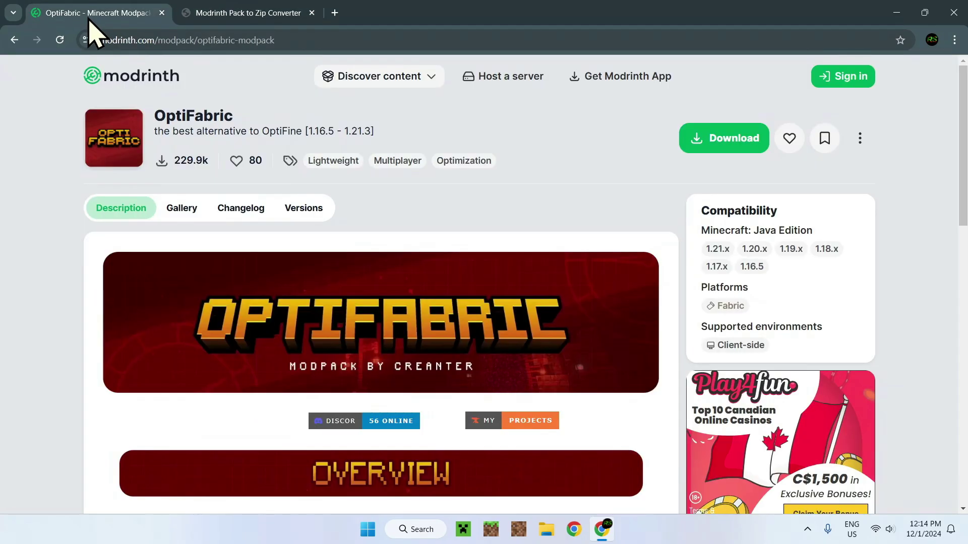
drag(343, 131, 372, 131)
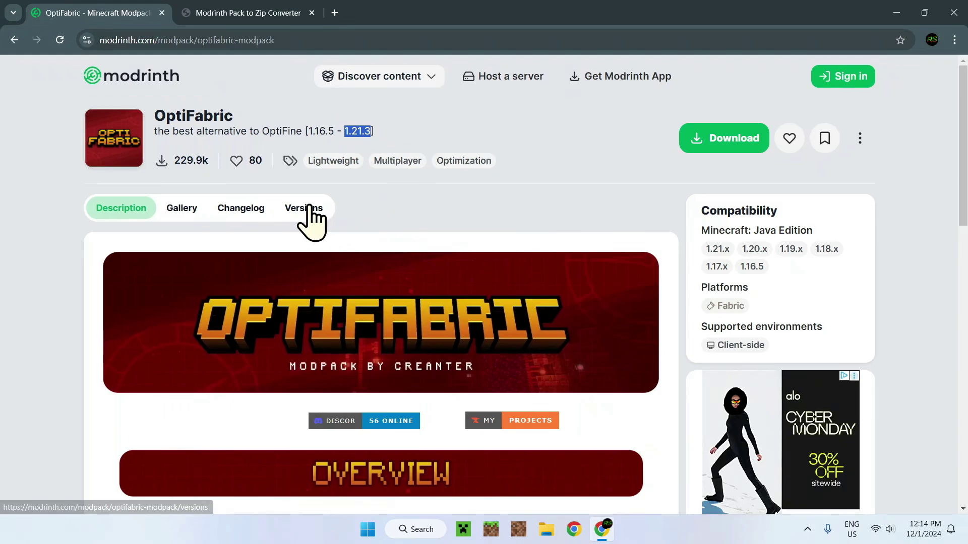
click(306, 211)
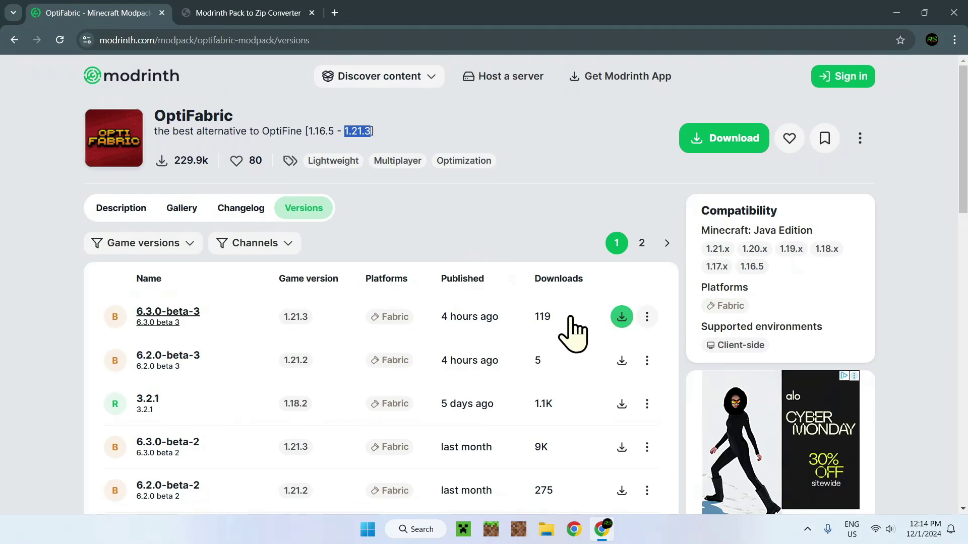
click(562, 313)
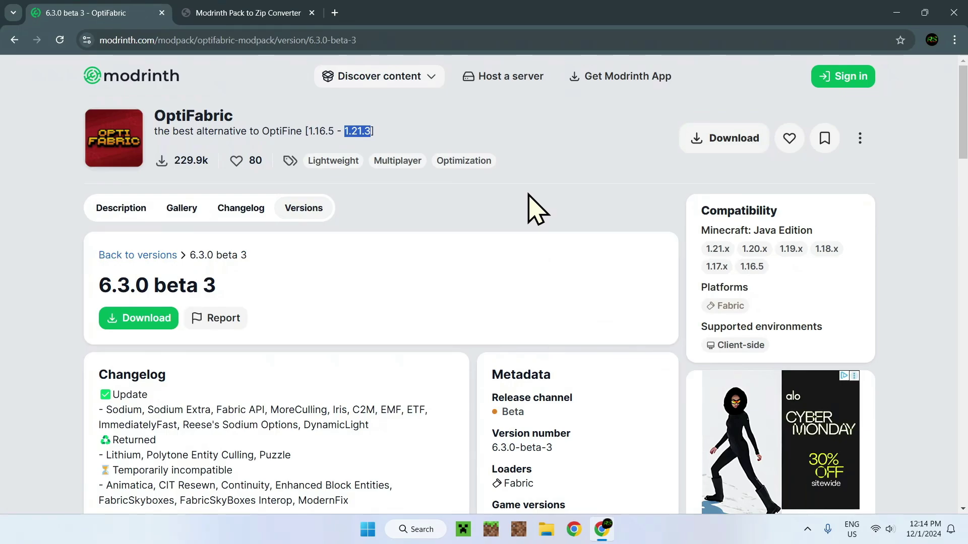
click(535, 209)
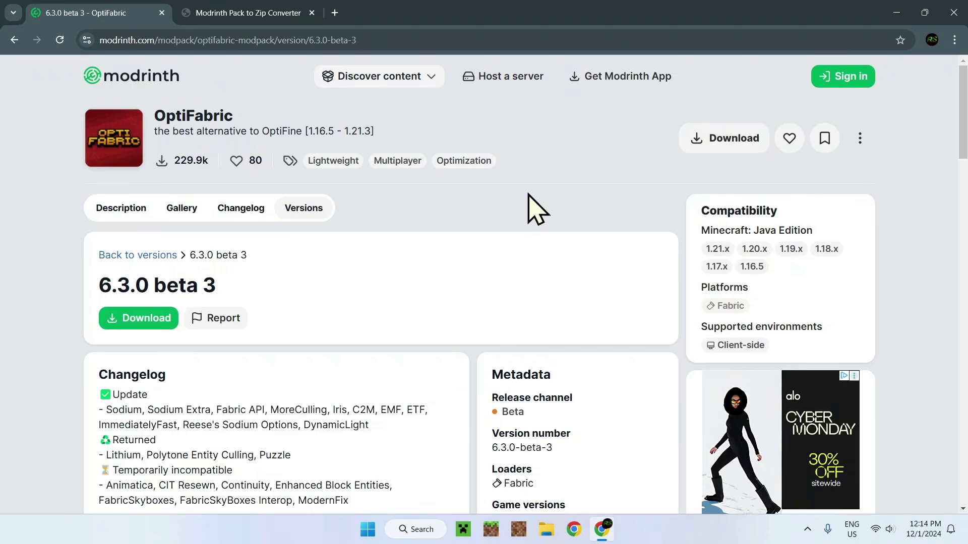
click(251, 13)
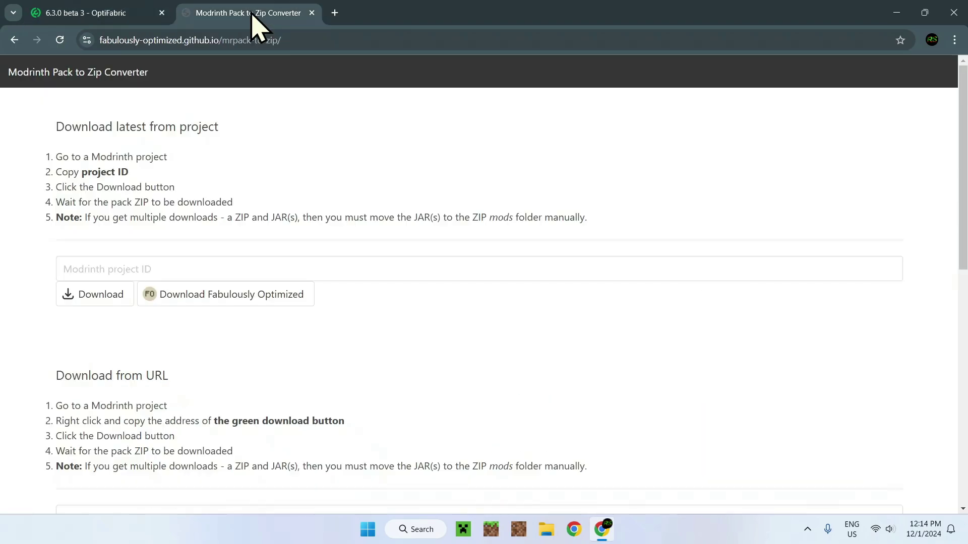
Step: Copy the download link address of the OptiFabric 6.3.0 beta 3 version
click(73, 15)
click(860, 138)
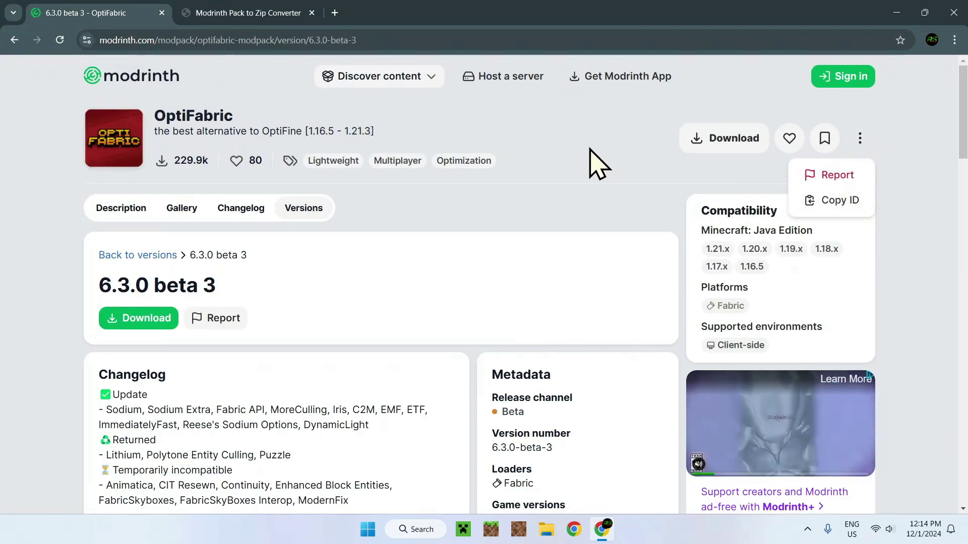
click(579, 159)
click(257, 15)
scroll(334, 173, down, 4)
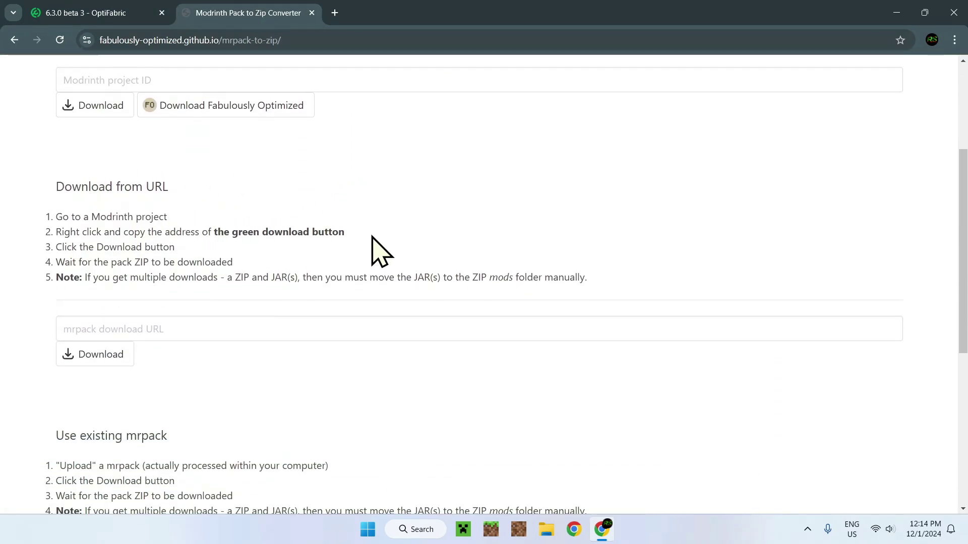
click(84, 14)
right_click(142, 324)
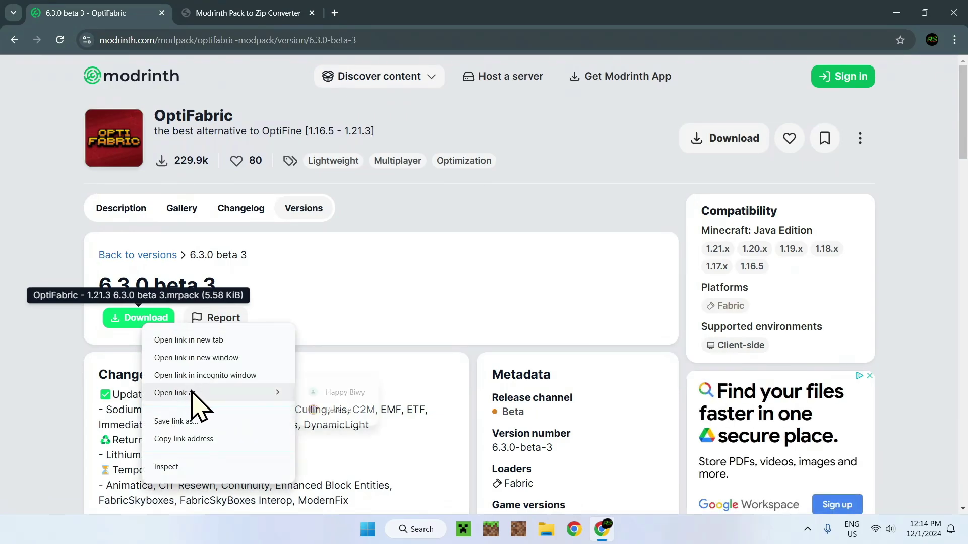
click(202, 440)
Step: Download the OptiFabric - 1.21.3 6.3.0 beta 3.mrpack file (5.6 KB) from the version page
click(185, 17)
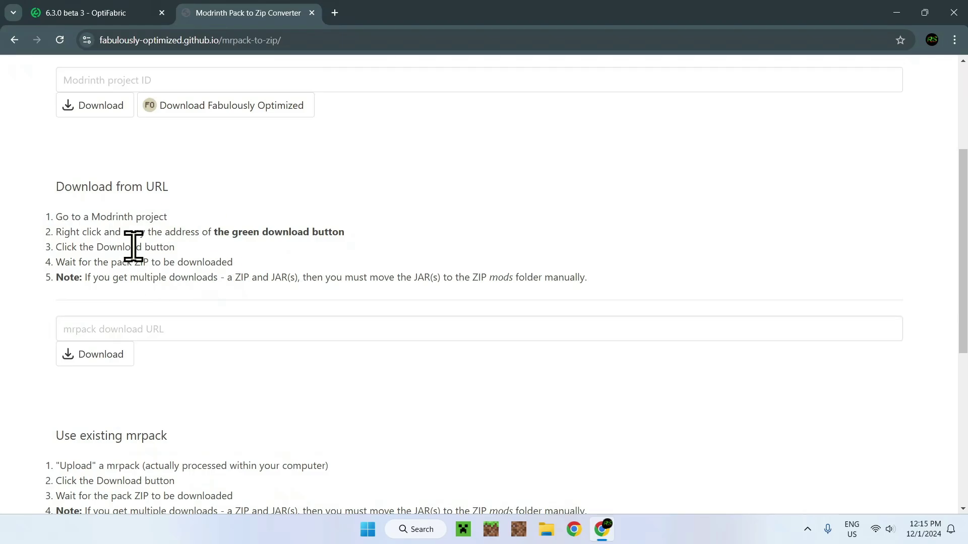
click(102, 19)
click(205, 15)
scroll(205, 280, down, 5)
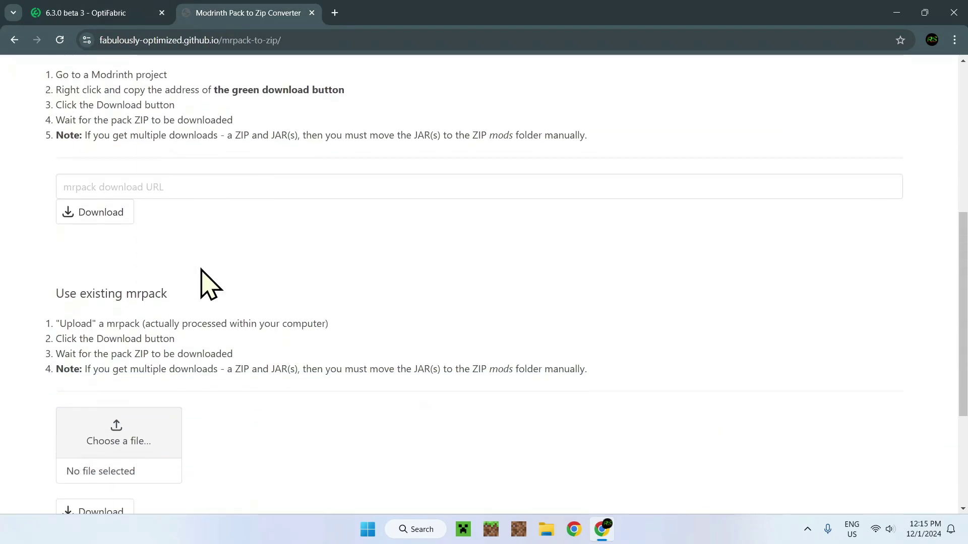
click(76, 19)
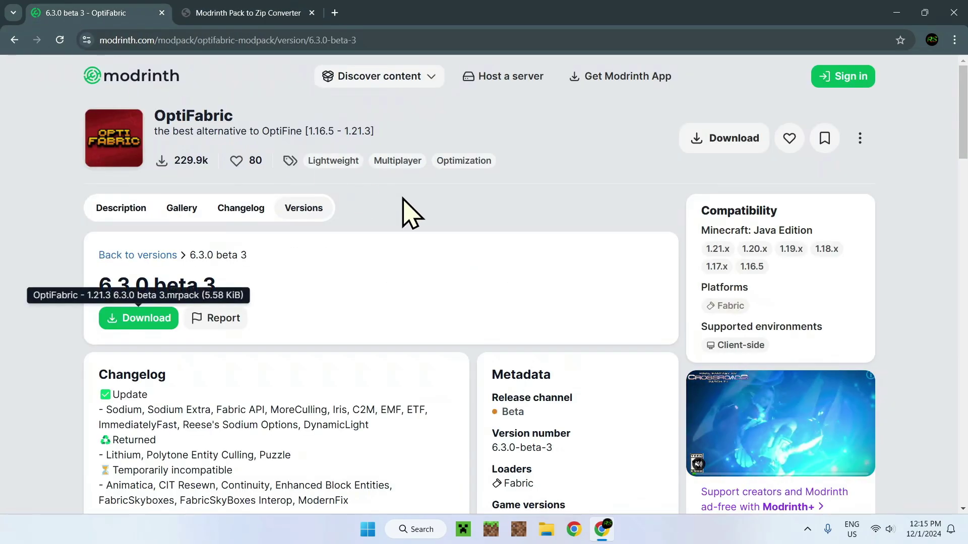
click(135, 321)
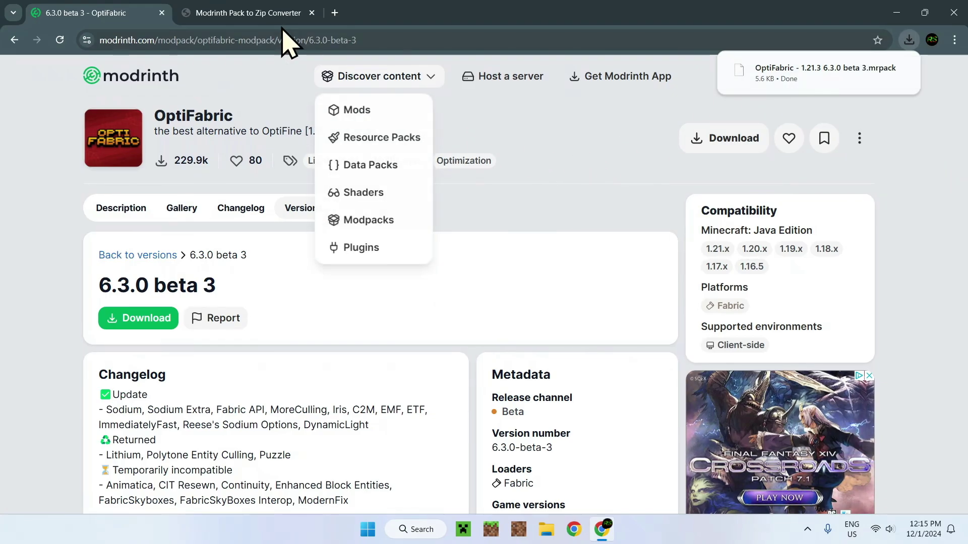
click(241, 12)
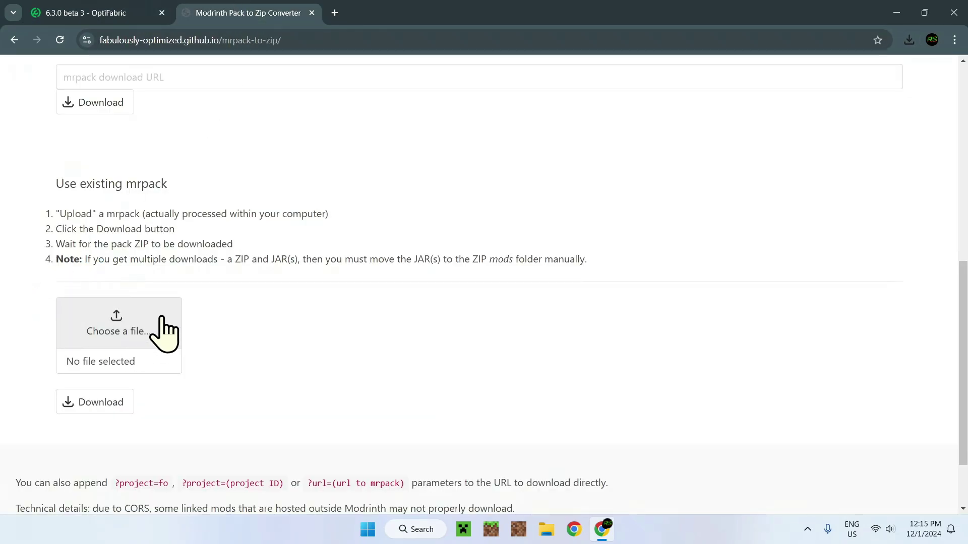
Step: Copy the 6.3.0 beta 3 mrpack download link again from the OptiFabric version page
scroll(277, 335, up, 9)
scroll(277, 335, up, 1)
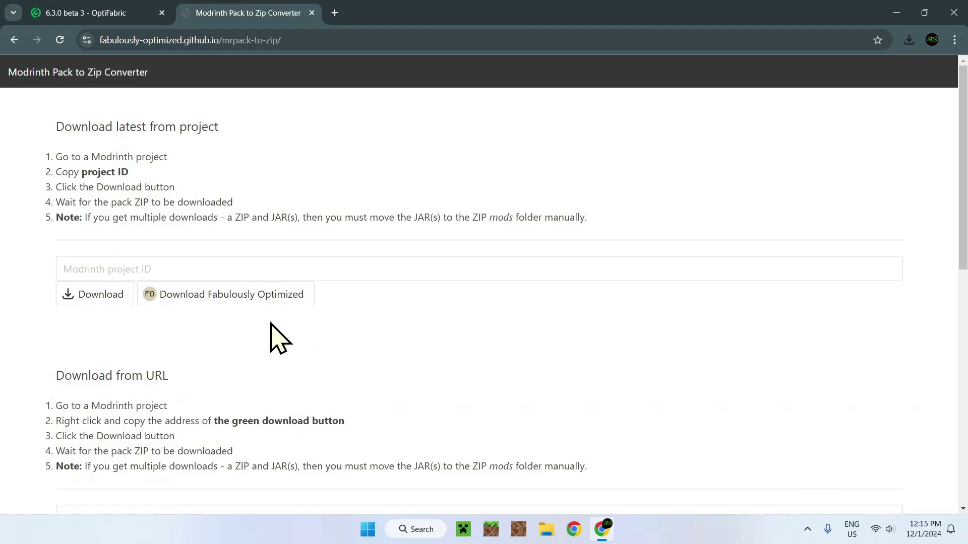
scroll(272, 332, down, 4)
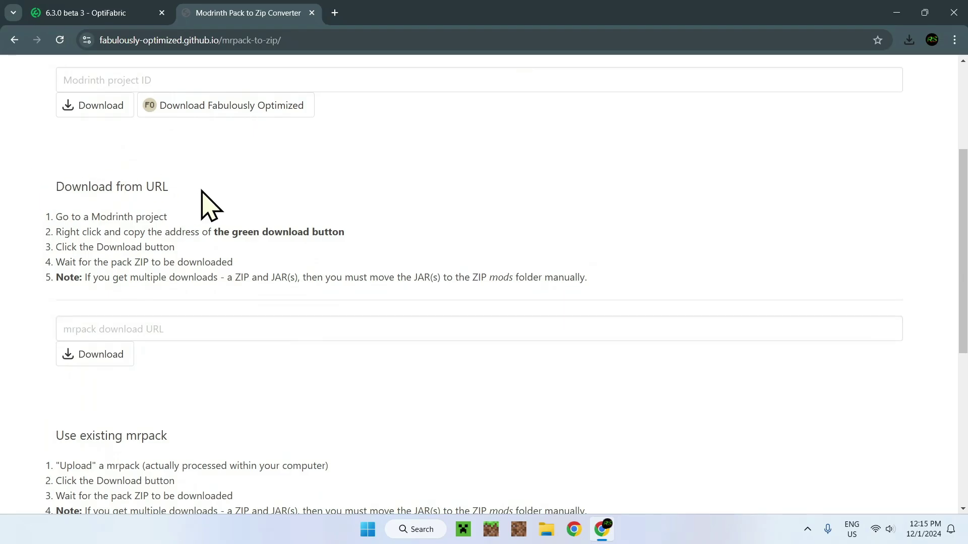
click(76, 19)
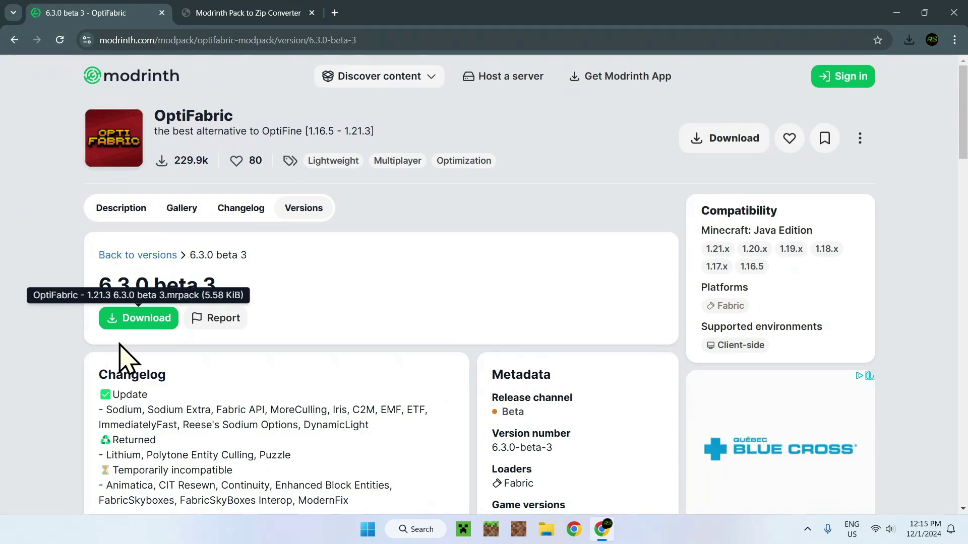
right_click(140, 320)
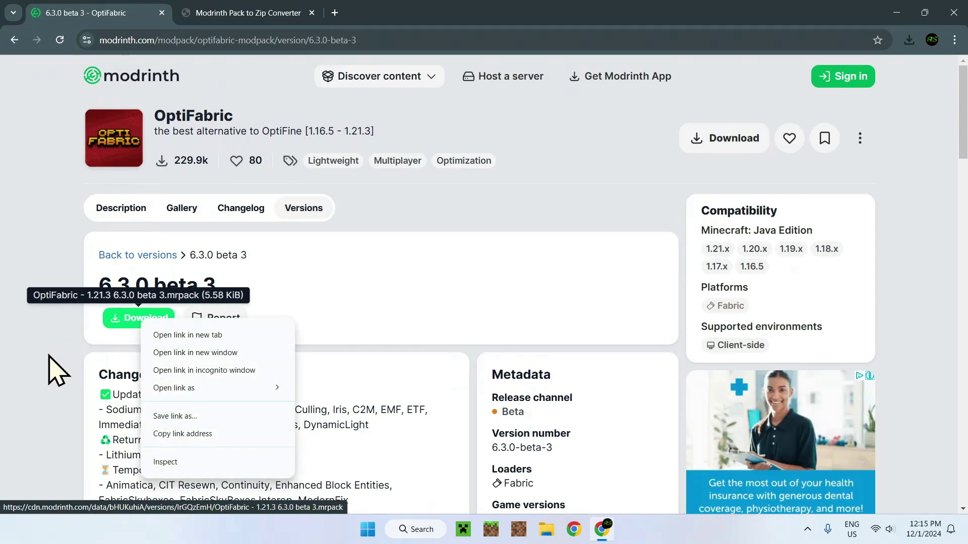
click(217, 435)
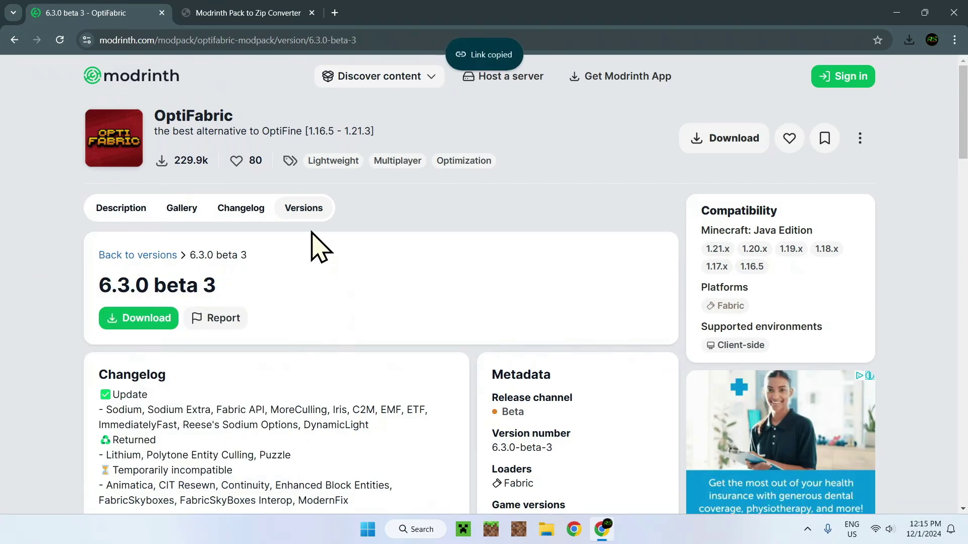
Step: Paste the link into the converter's mrpack URL field and download the resulting 27.3 MB ZIP
click(227, 22)
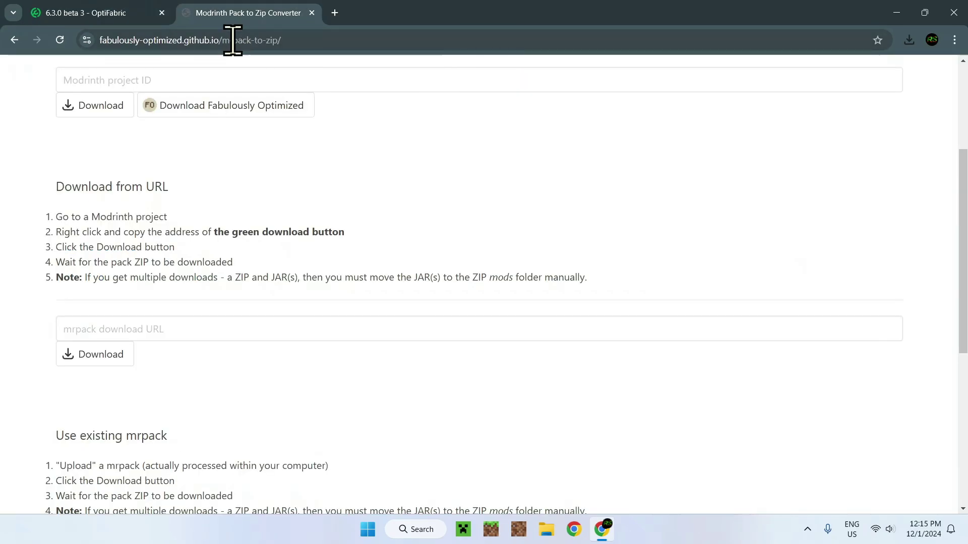
click(205, 327)
right_click(205, 328)
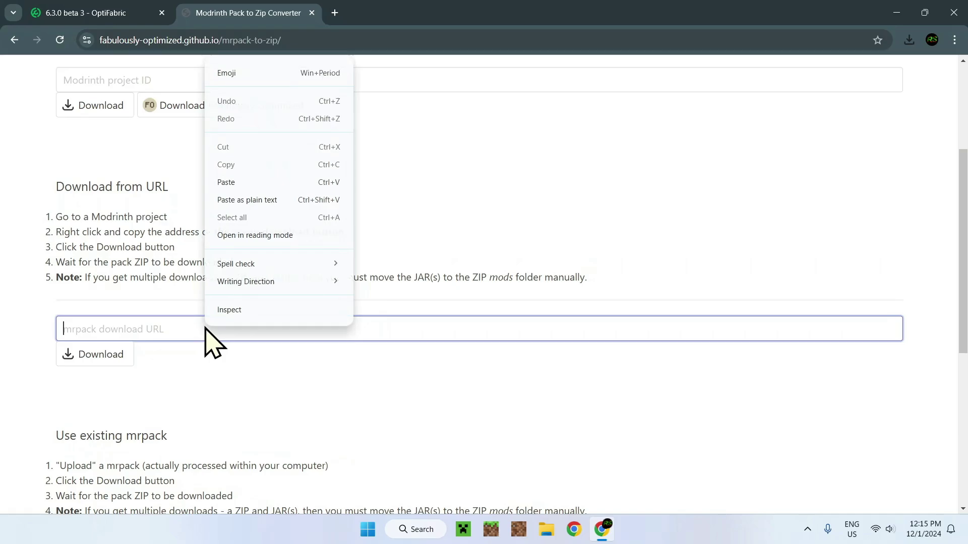
click(226, 199)
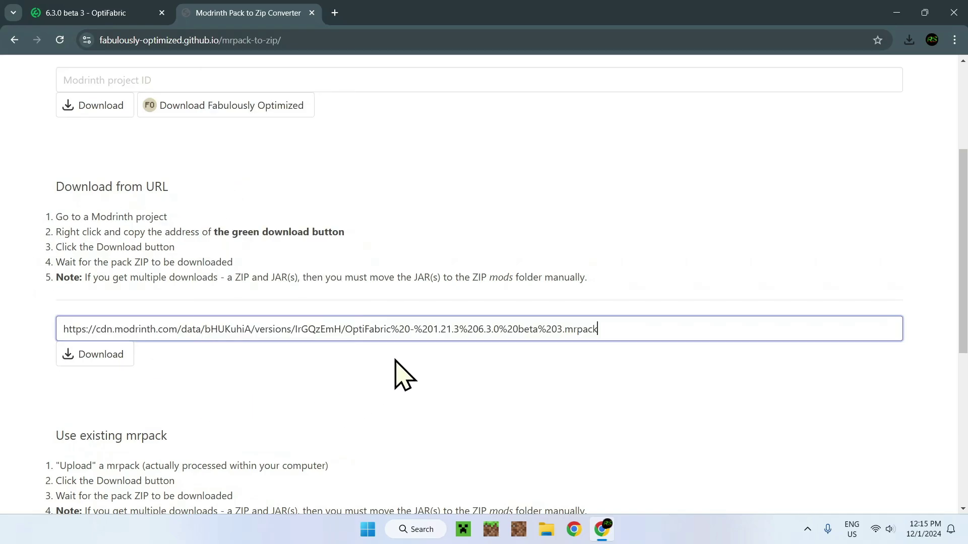
click(94, 360)
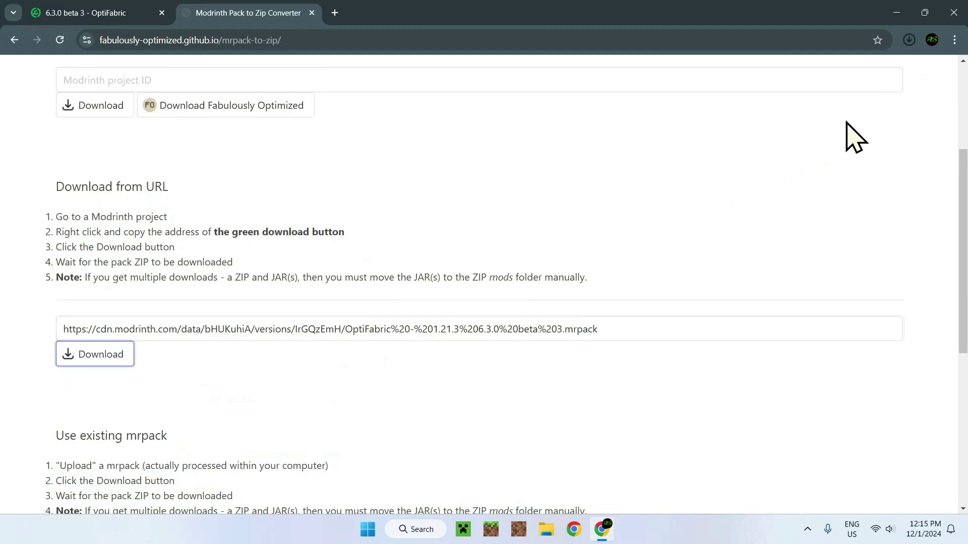
click(909, 40)
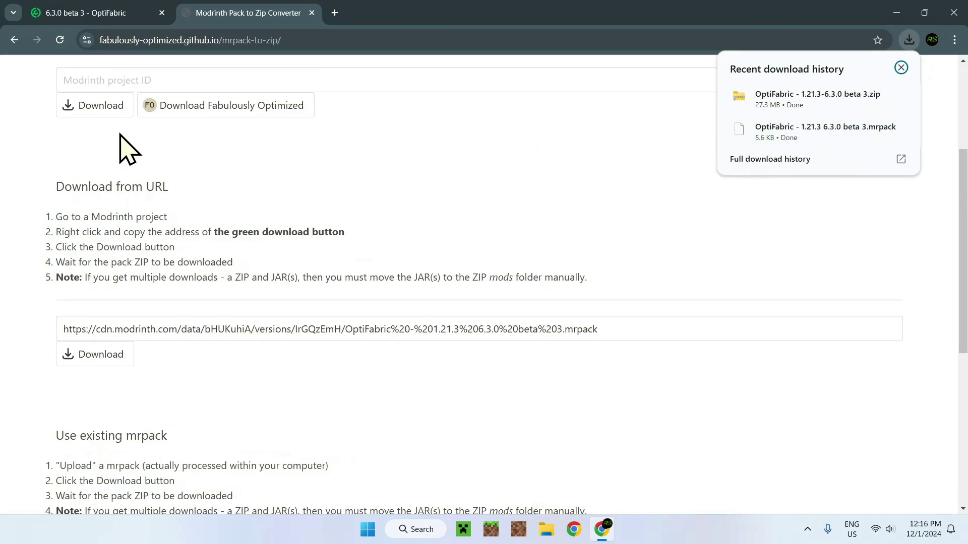
click(98, 15)
scroll(309, 324, down, 7)
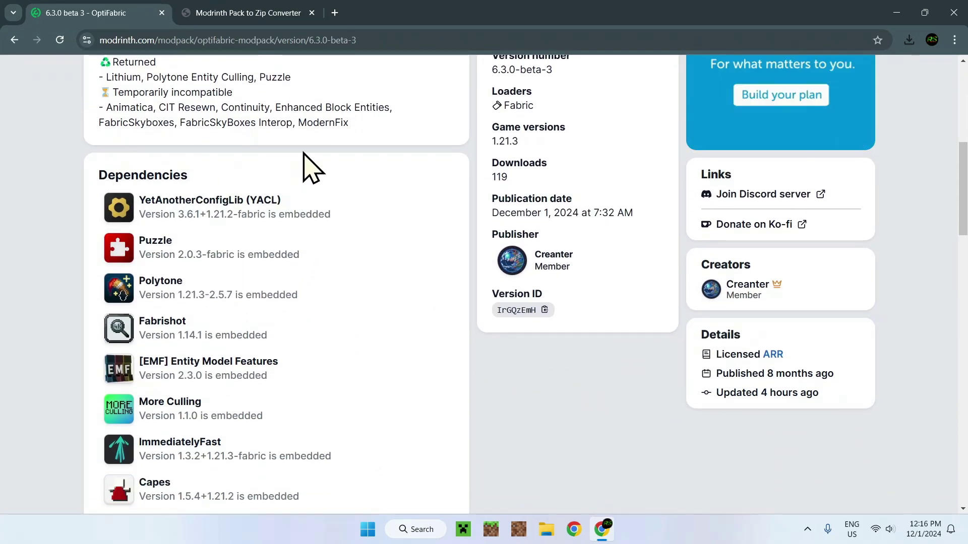
Step: Scroll through the 6.3.0 beta 3 Dependencies list, then return to the converter
scroll(312, 166, down, 3)
scroll(305, 152, down, 12)
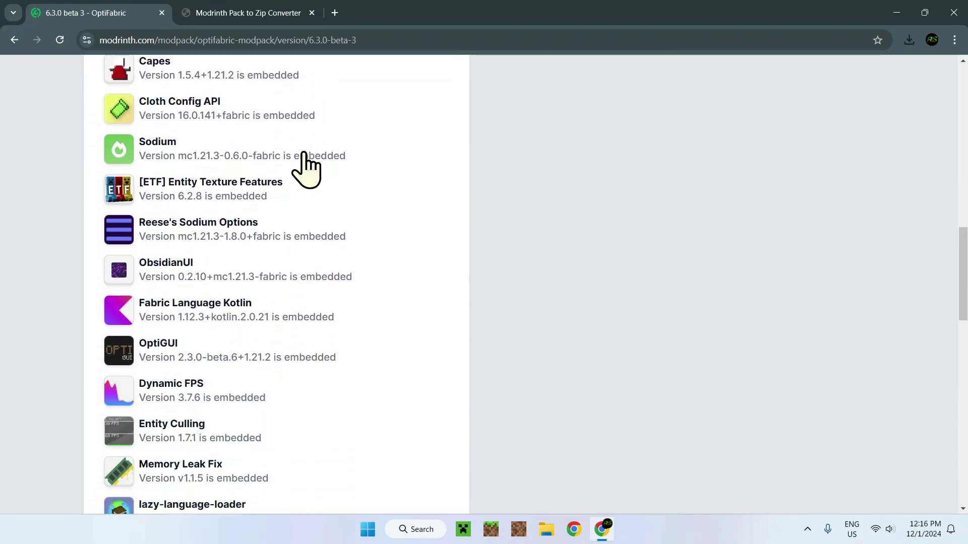
scroll(304, 156, down, 3)
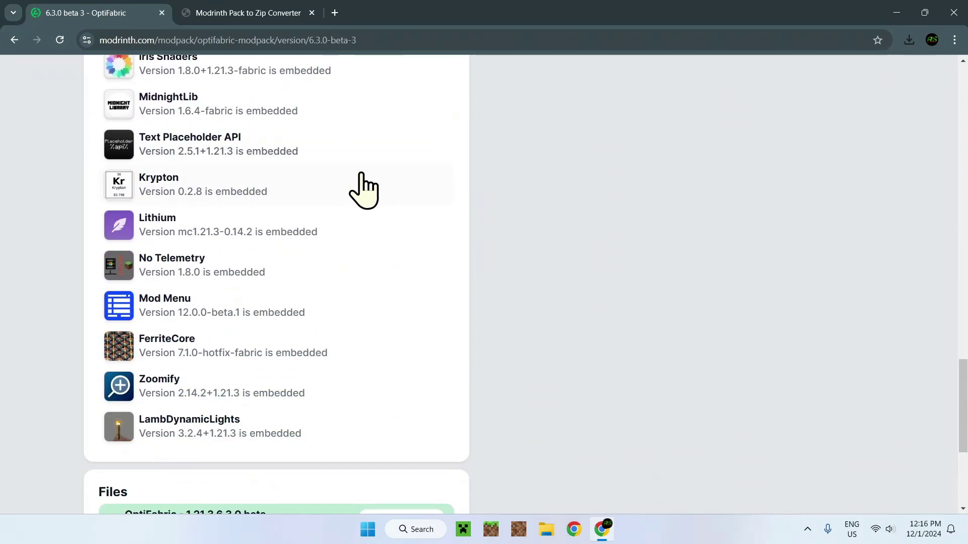
scroll(486, 214, up, 4)
scroll(483, 206, up, 10)
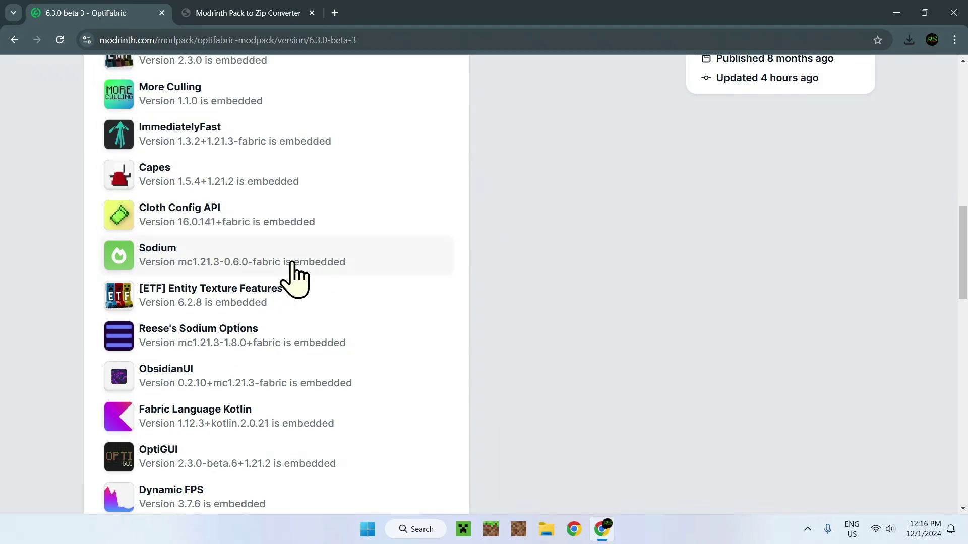
scroll(512, 280, up, 2)
scroll(513, 280, up, 15)
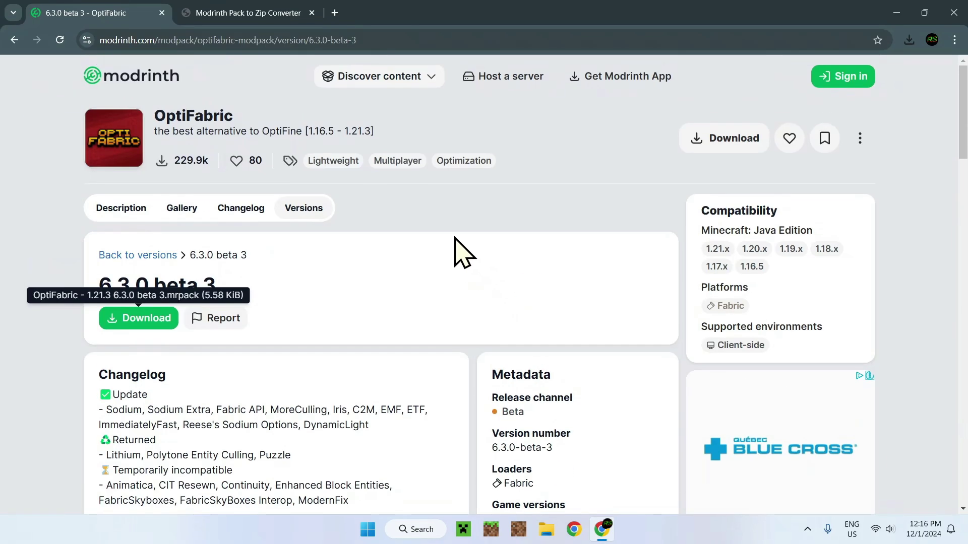
click(255, 12)
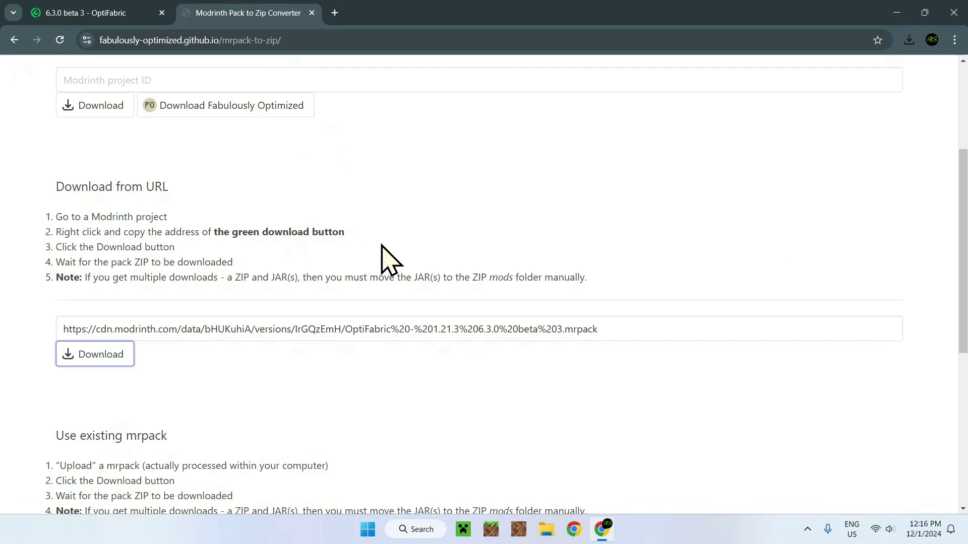
scroll(382, 240, up, 1)
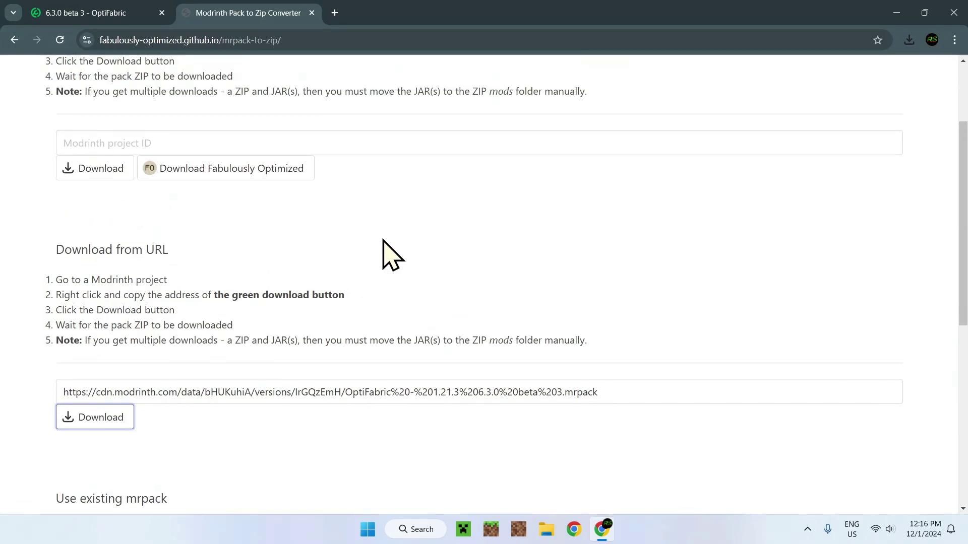
scroll(383, 240, up, 2)
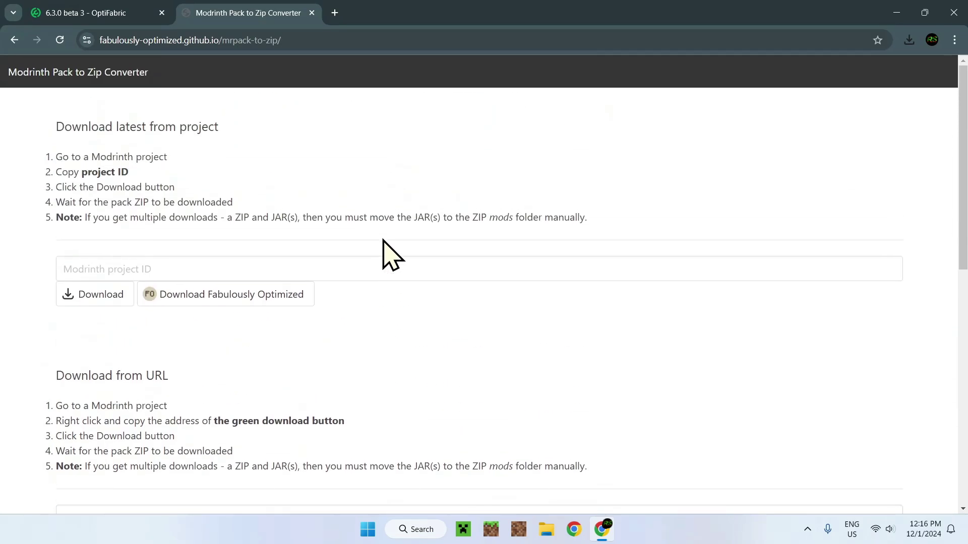
click(908, 41)
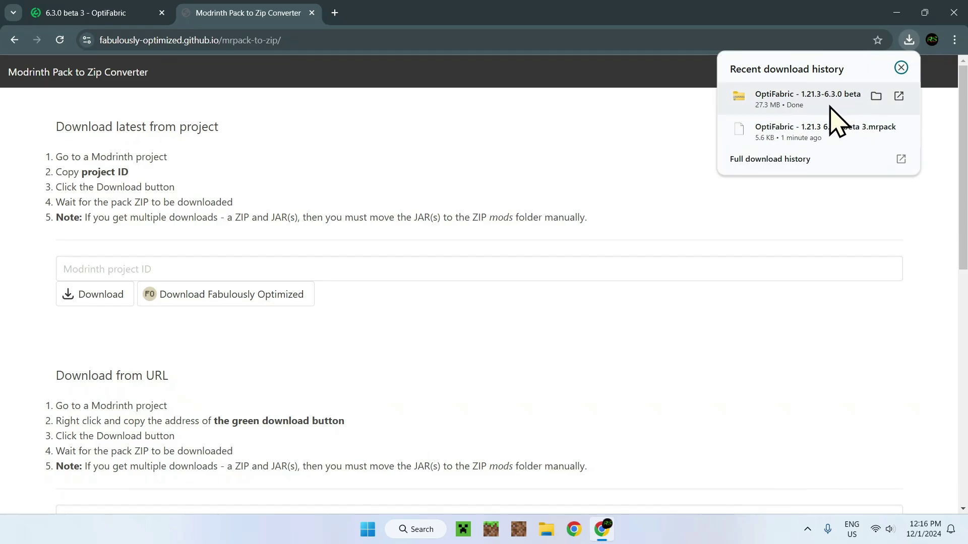
click(591, 142)
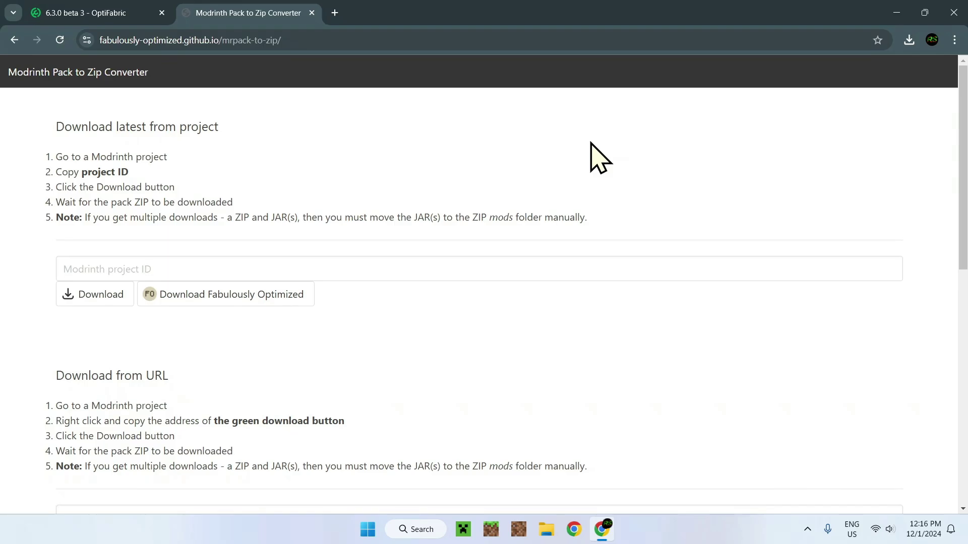
Step: In a new tab, search Google for 'Fabric Mine' and open fabricmc.net's Download page
click(335, 14)
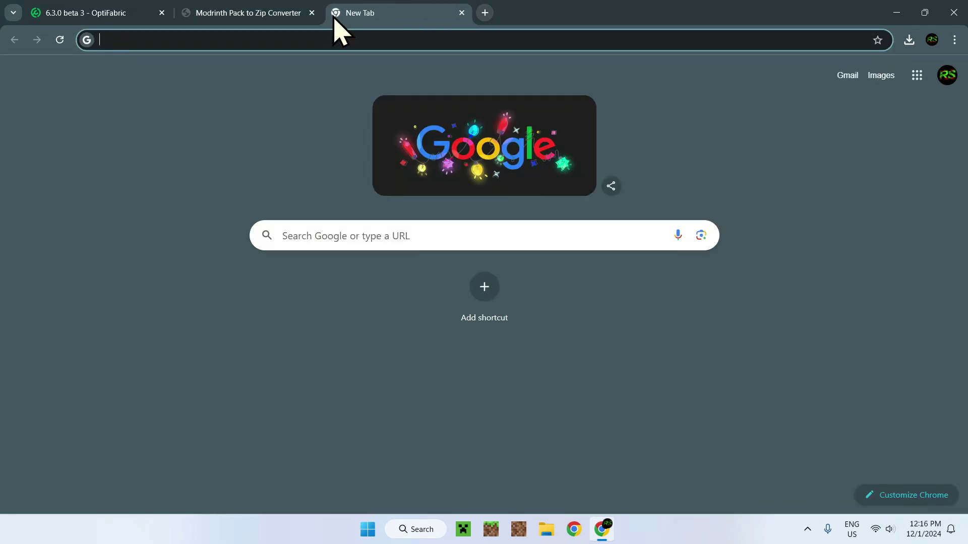
click(351, 237)
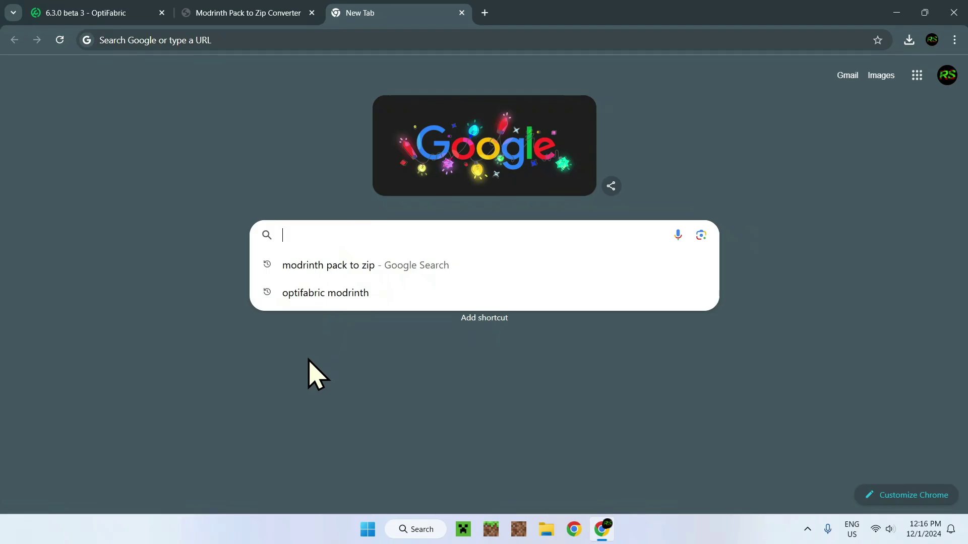
text(Fabr)
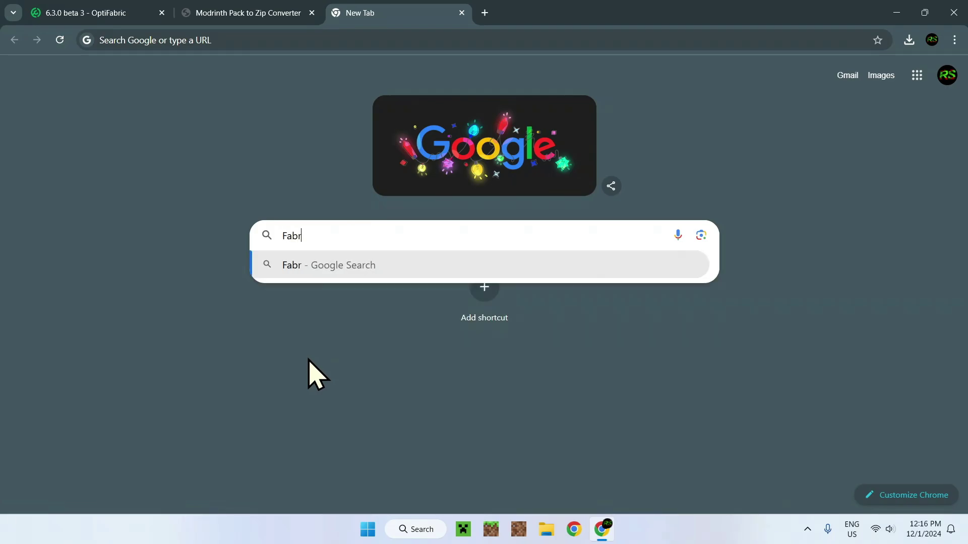
text(ic Minecraft)
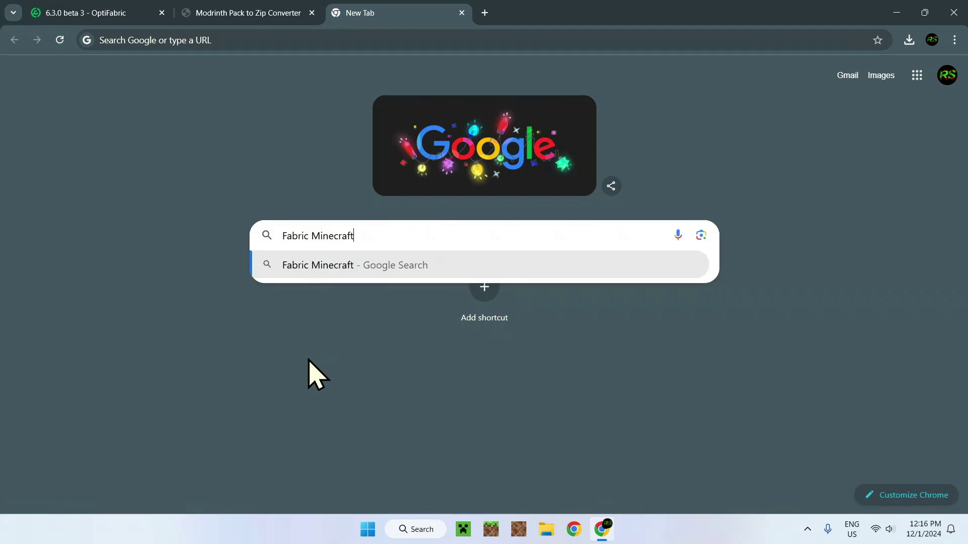
key(Return)
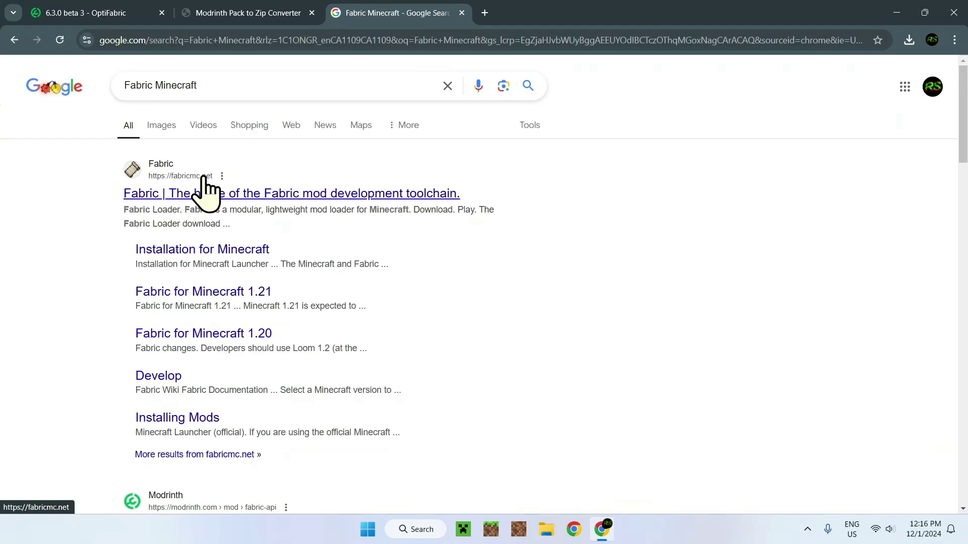
click(162, 195)
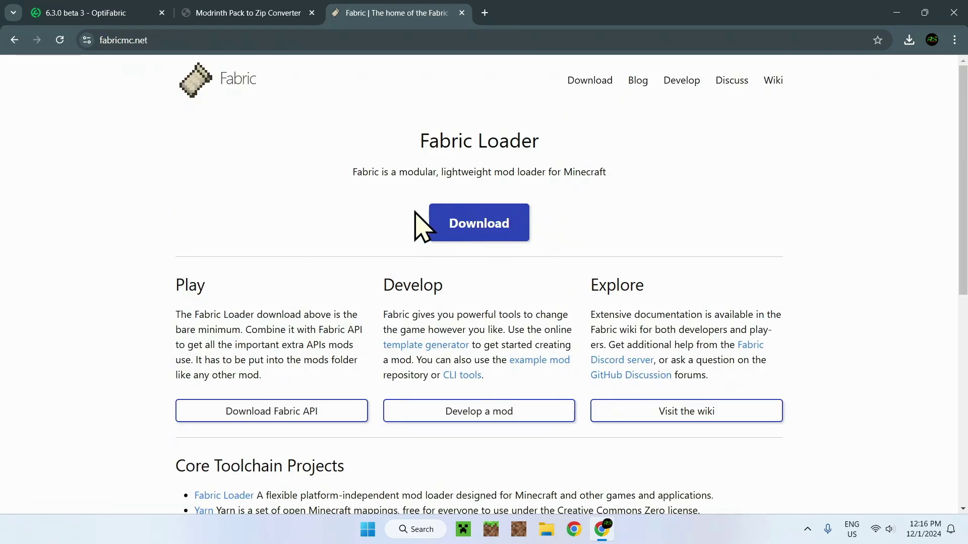
click(480, 233)
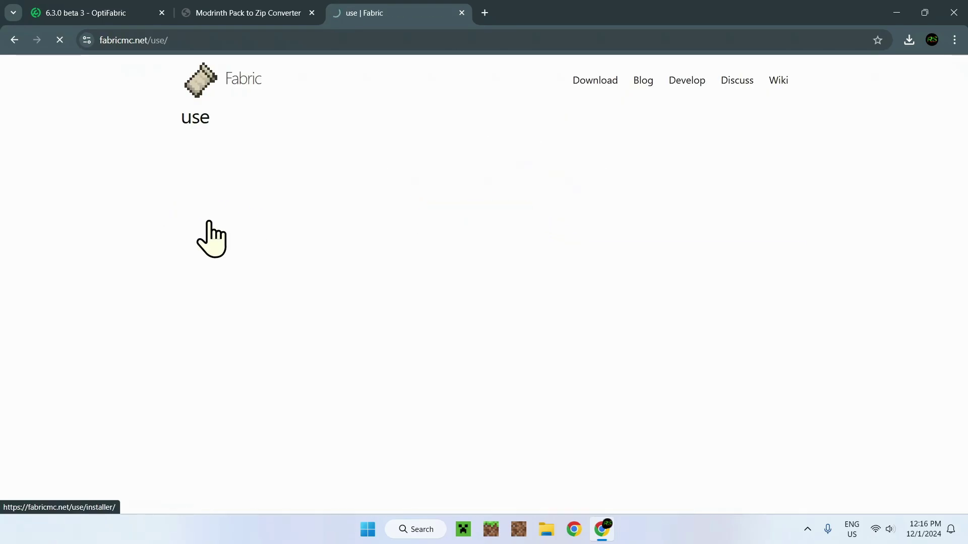